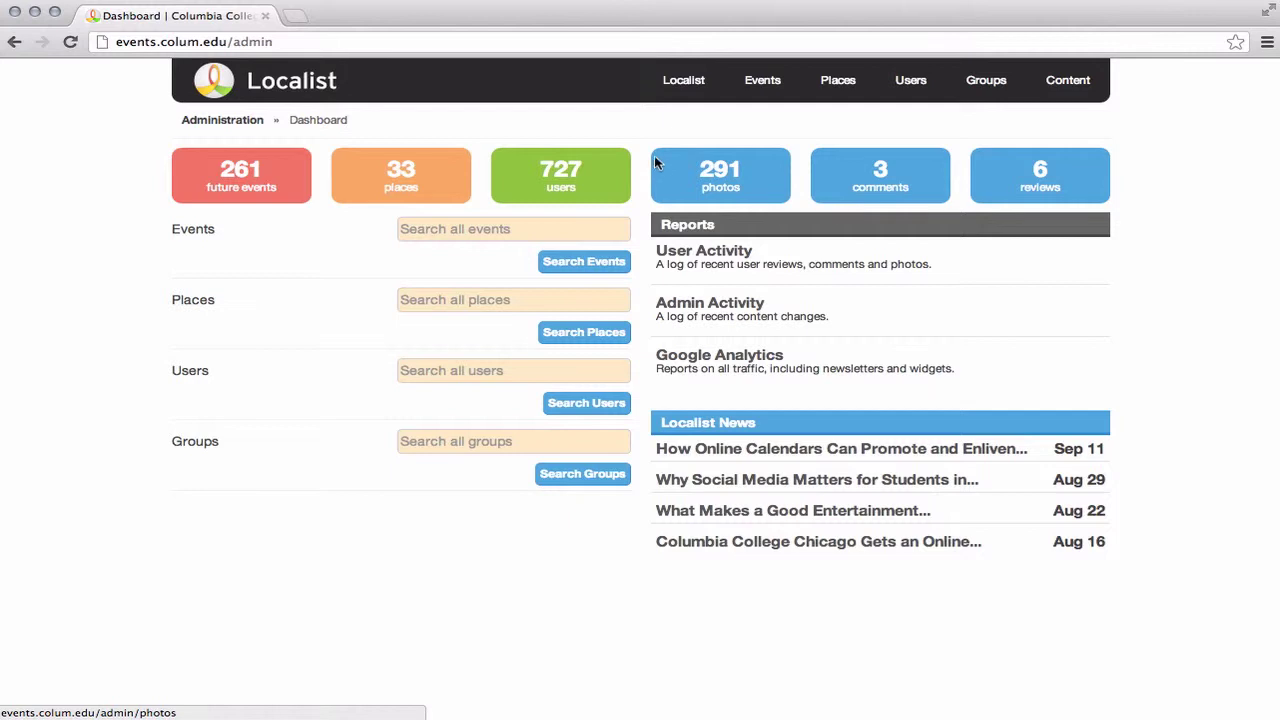
Open the live events site in a new browser tab, view its home page, and return to the admin dashboard.
mouse_move(753, 103)
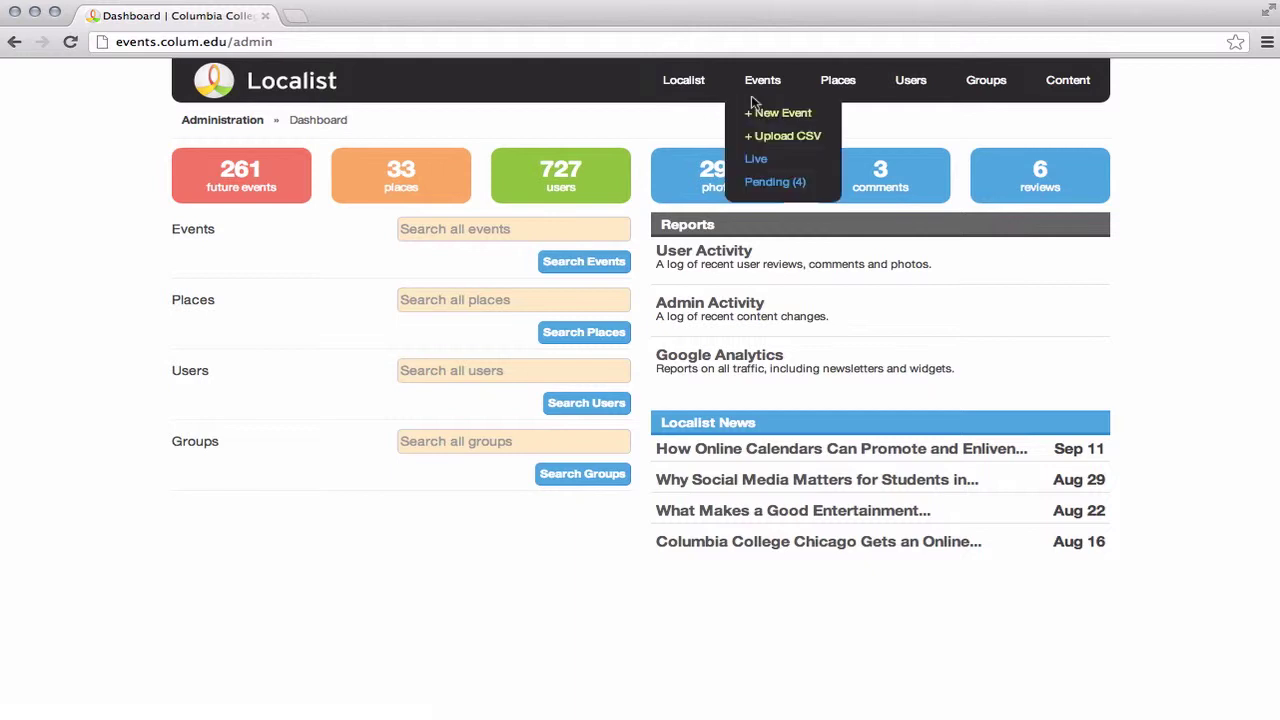
mouse_move(897, 90)
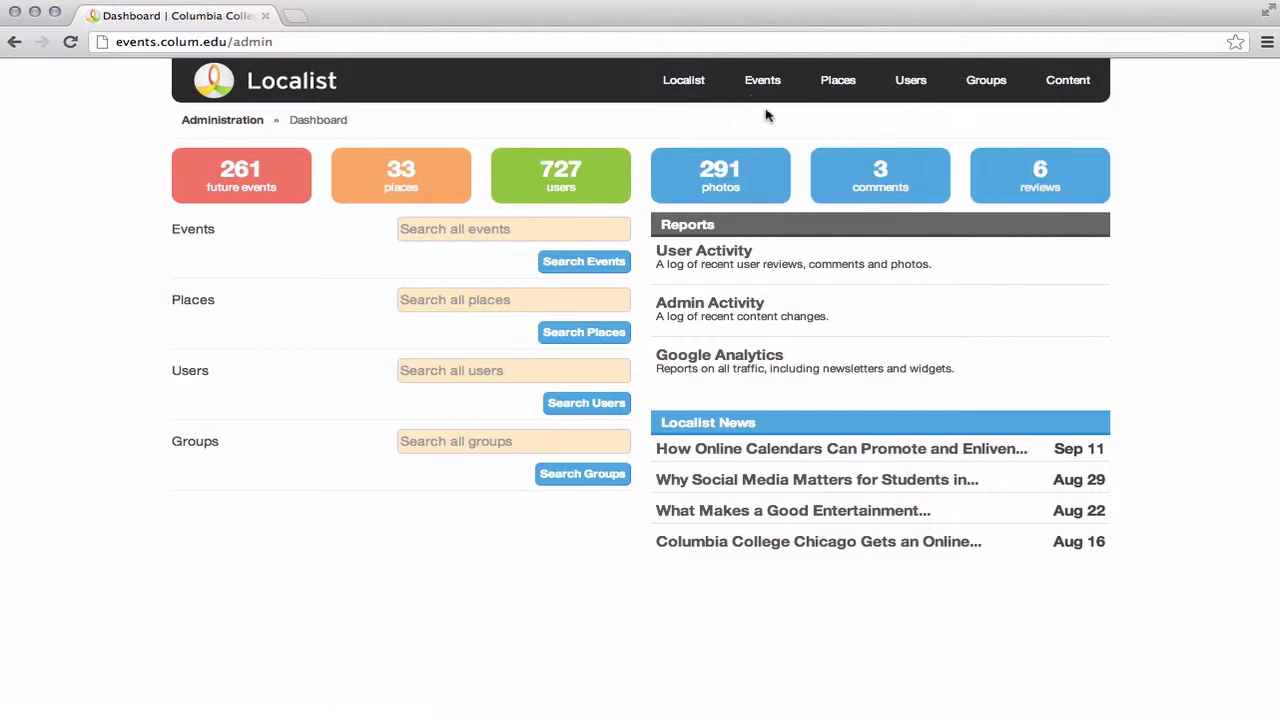
mouse_move(662, 86)
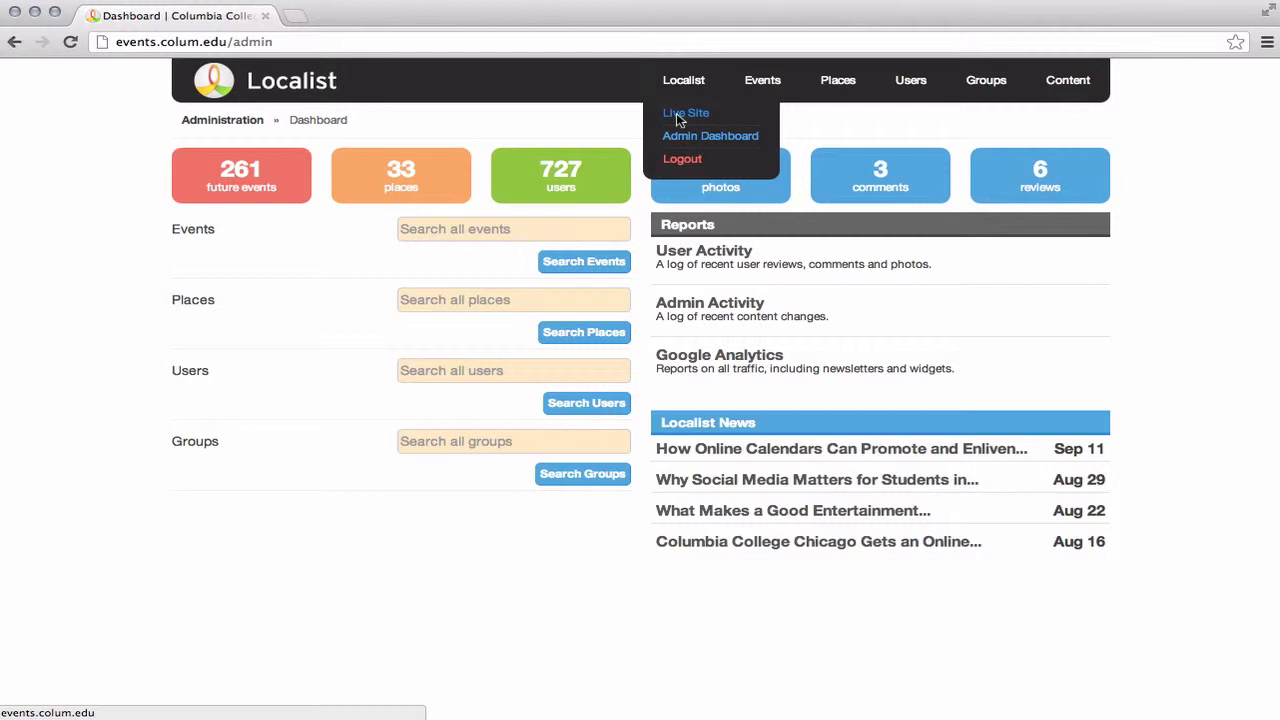
super+click(676, 113)
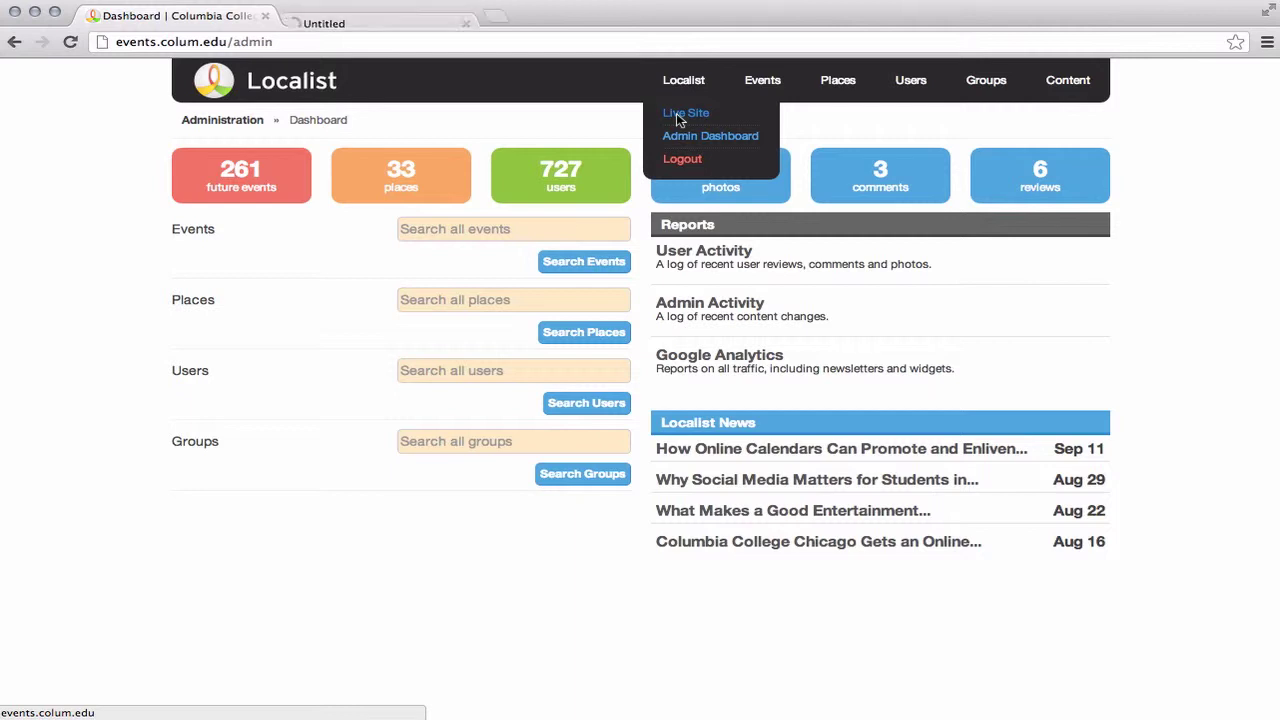
click(398, 14)
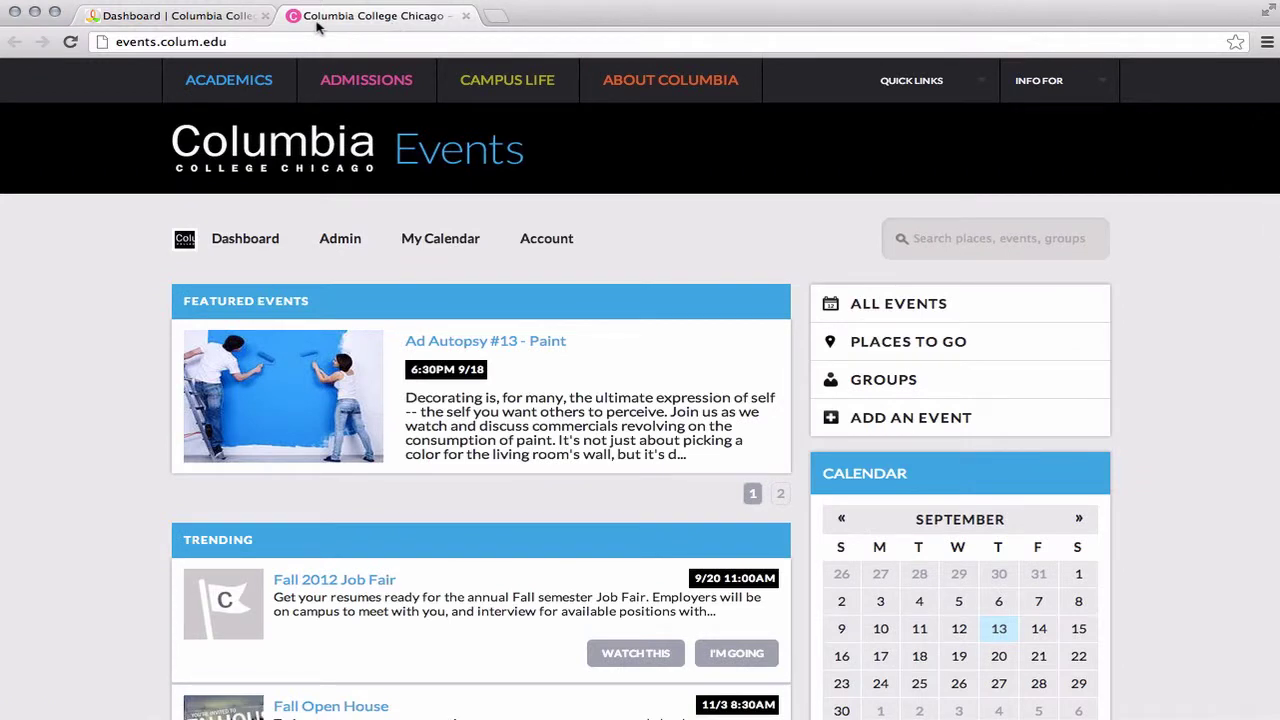
click(224, 20)
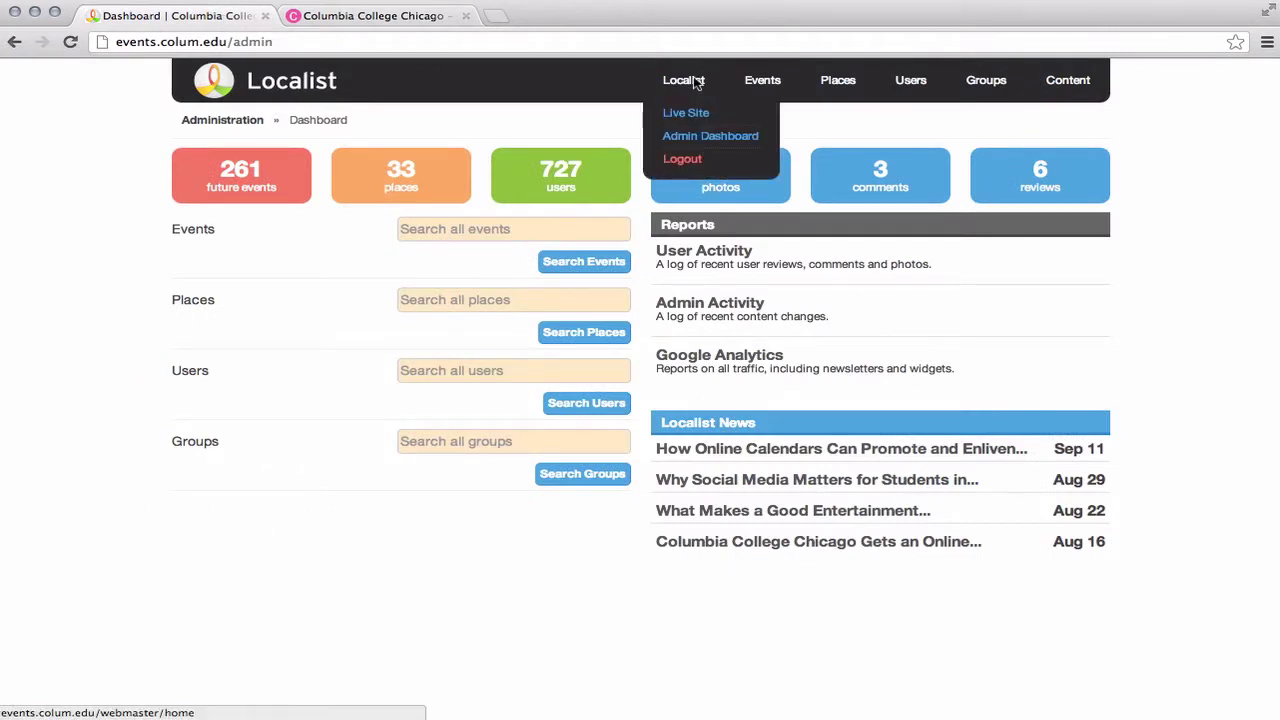
Open the list of submitted photos from the dashboard and go back to the admin dashboard.
click(760, 199)
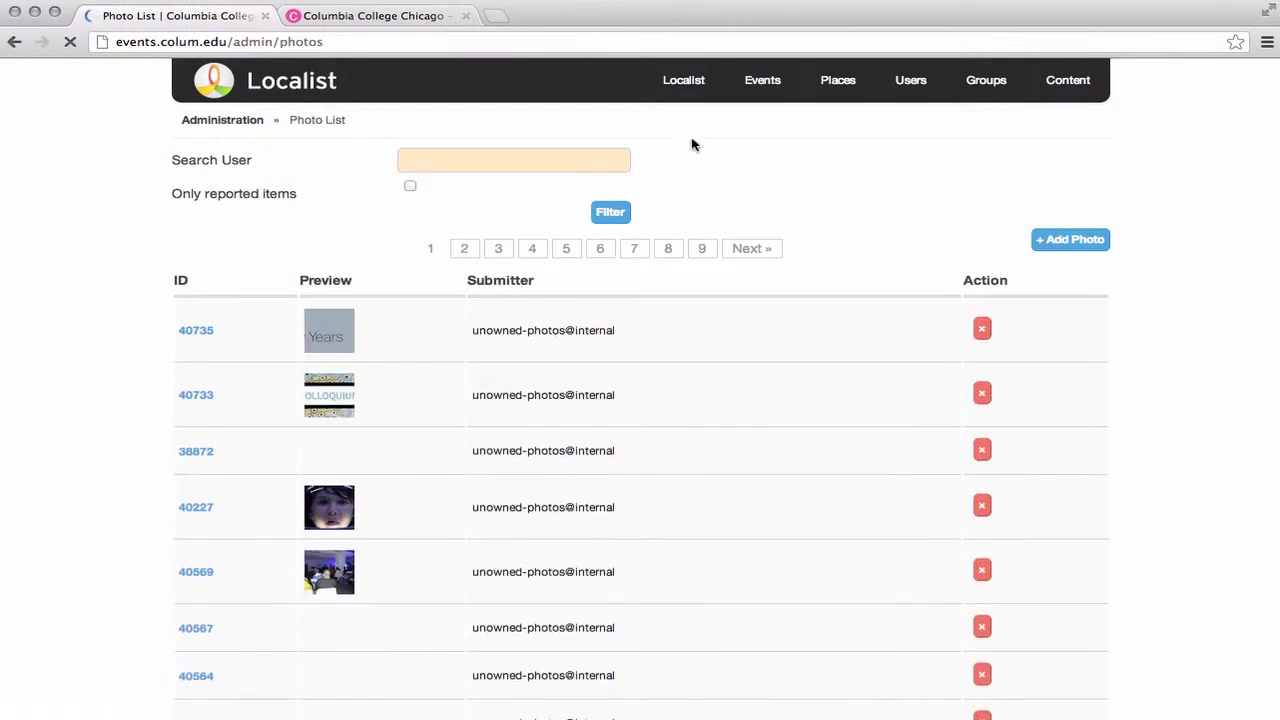
mouse_move(681, 86)
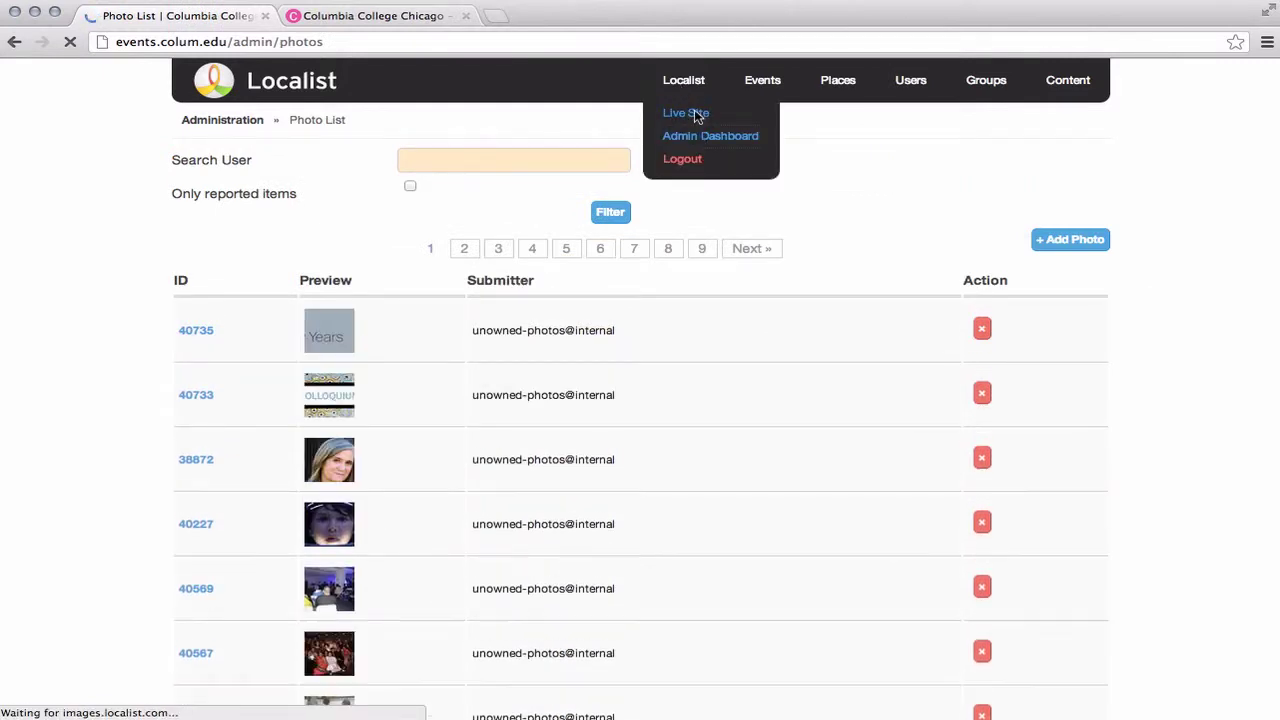
click(704, 136)
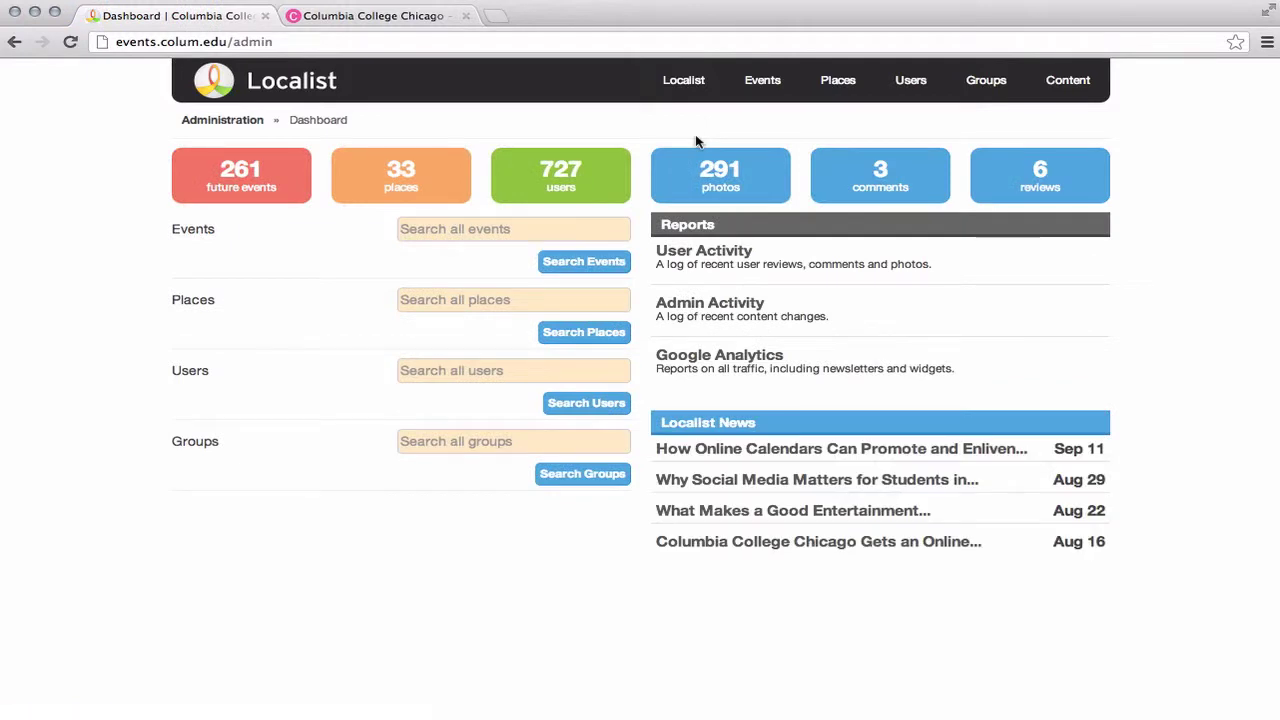
click(755, 92)
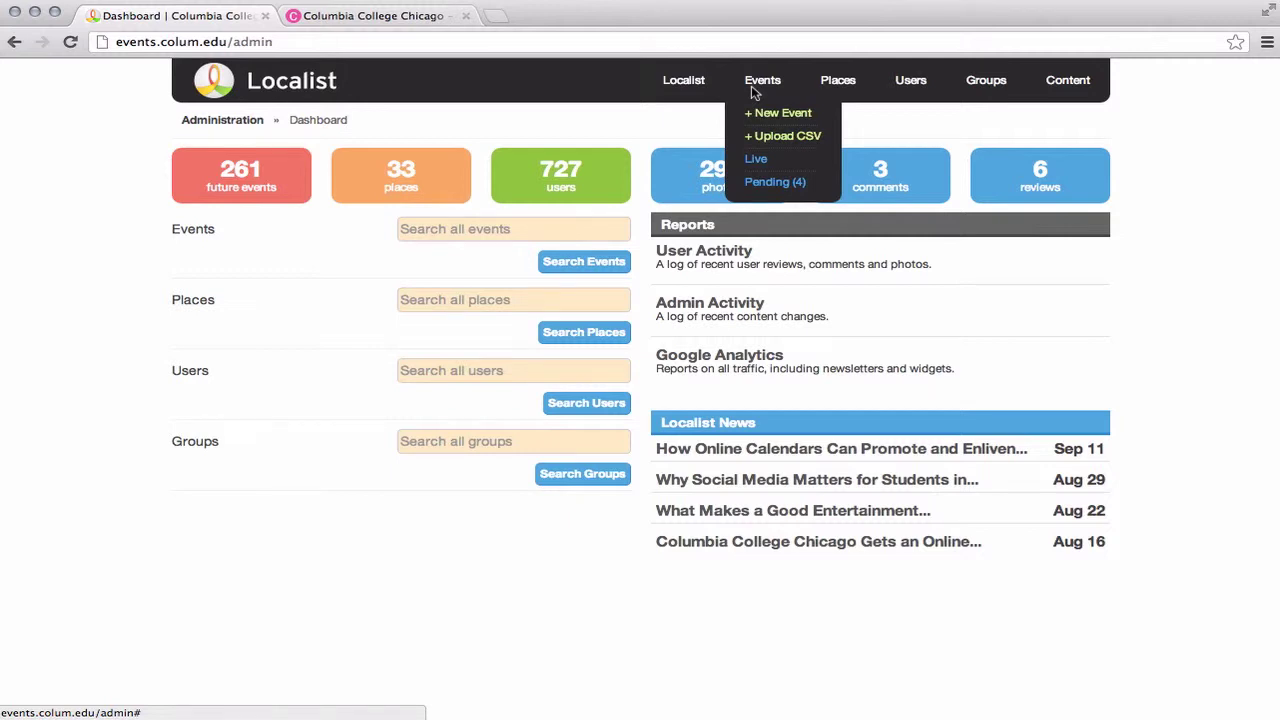
click(838, 84)
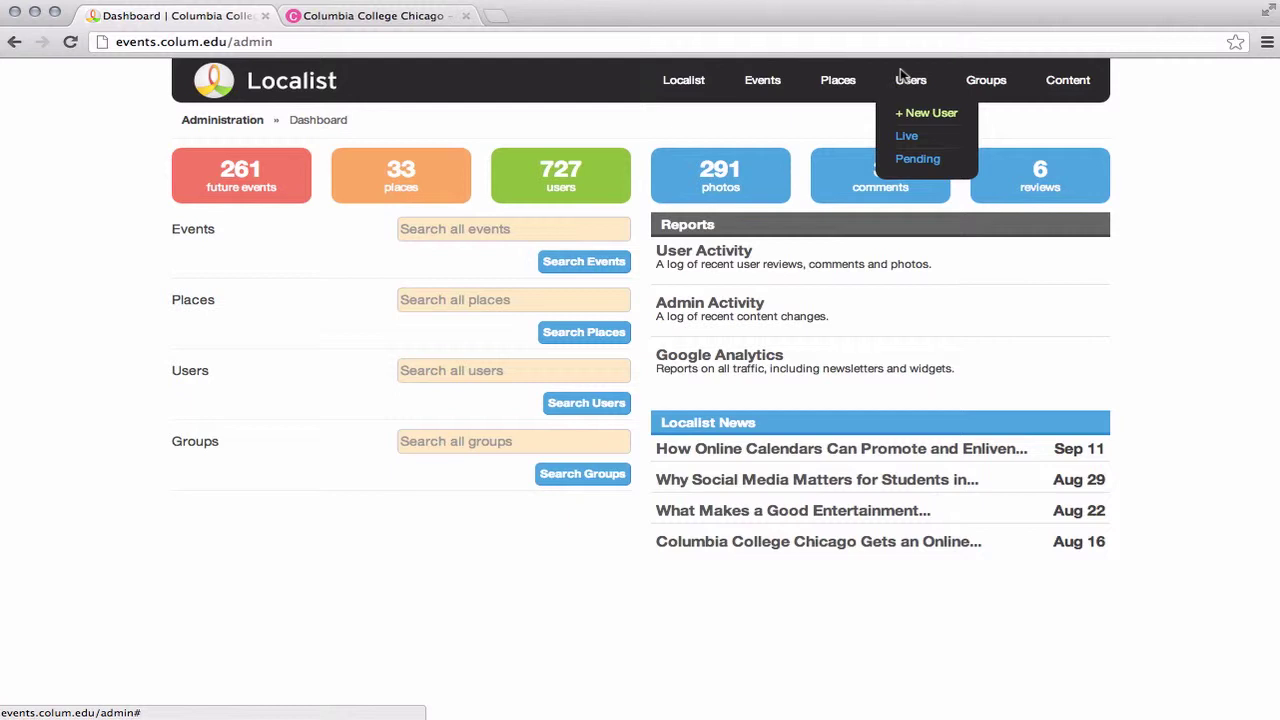
mouse_move(983, 82)
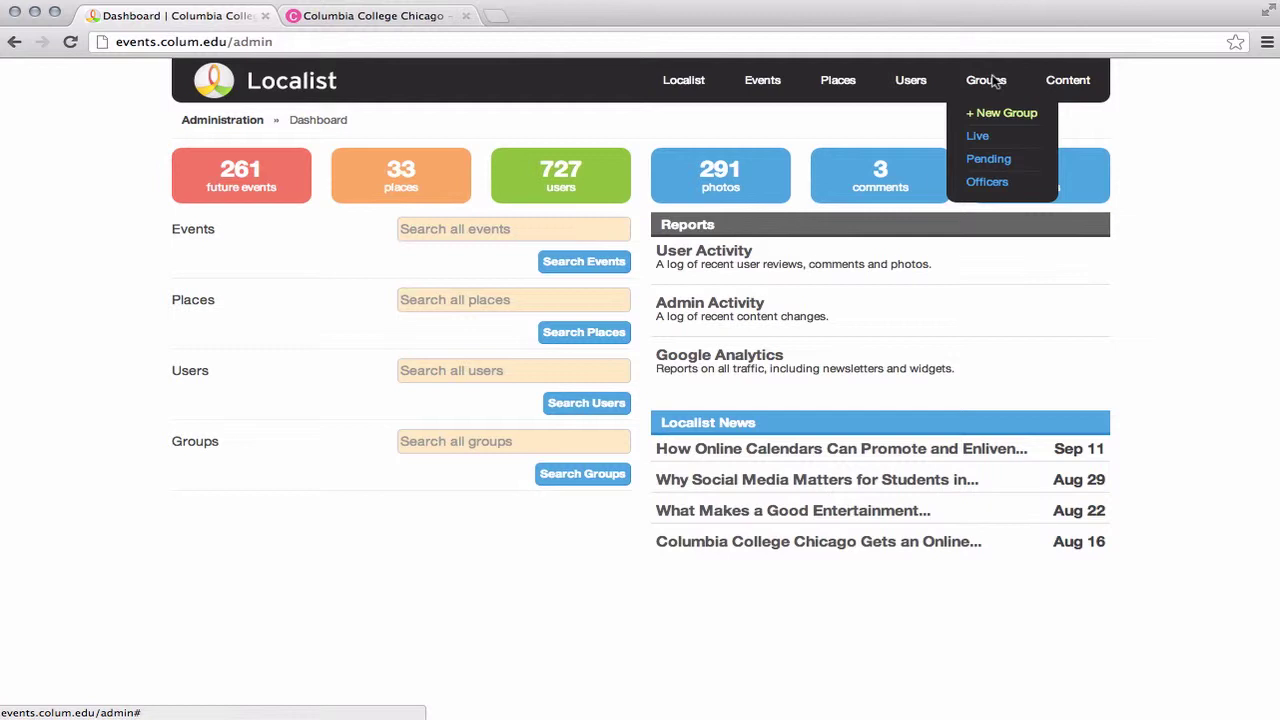
mouse_move(1055, 78)
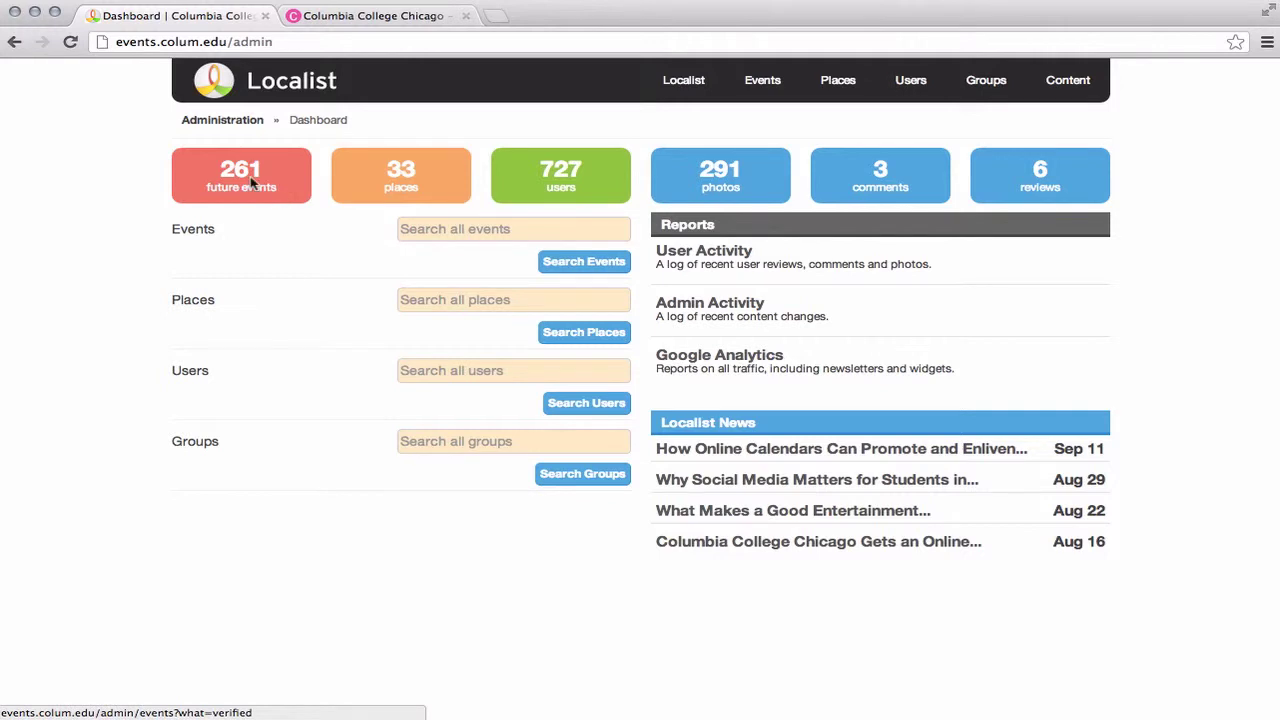
click(474, 233)
click(480, 302)
click(476, 236)
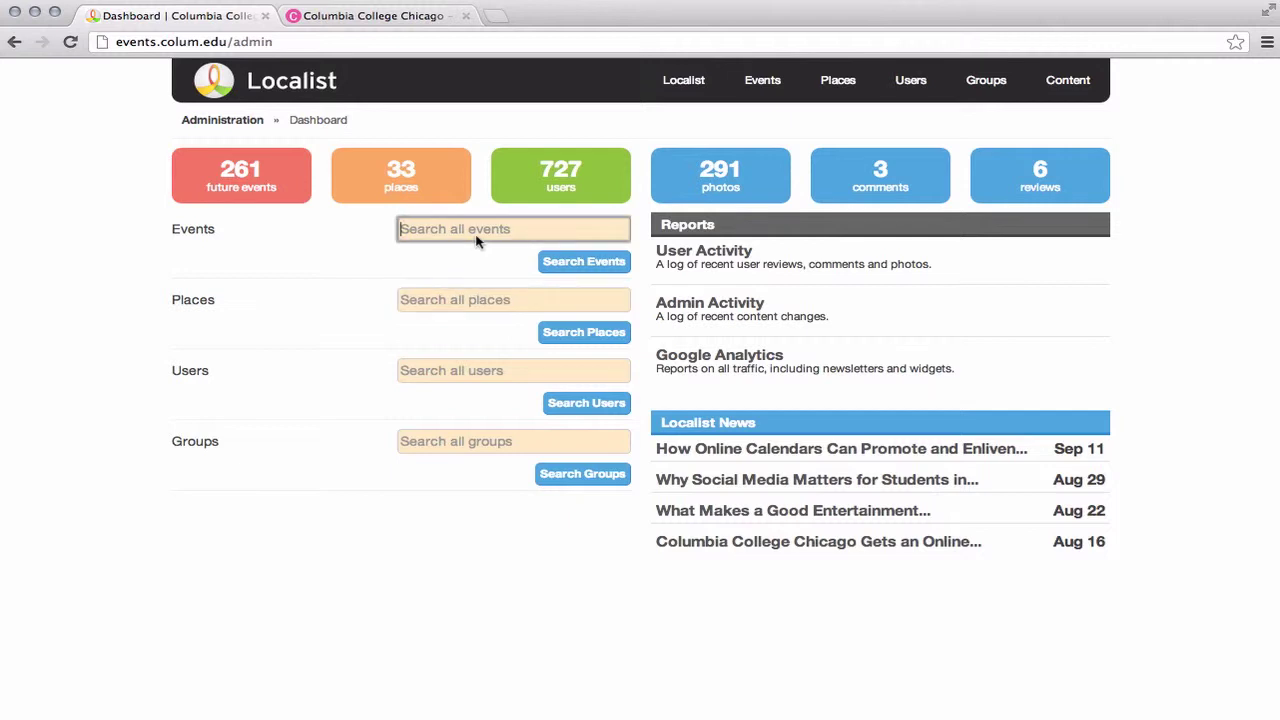
click(470, 306)
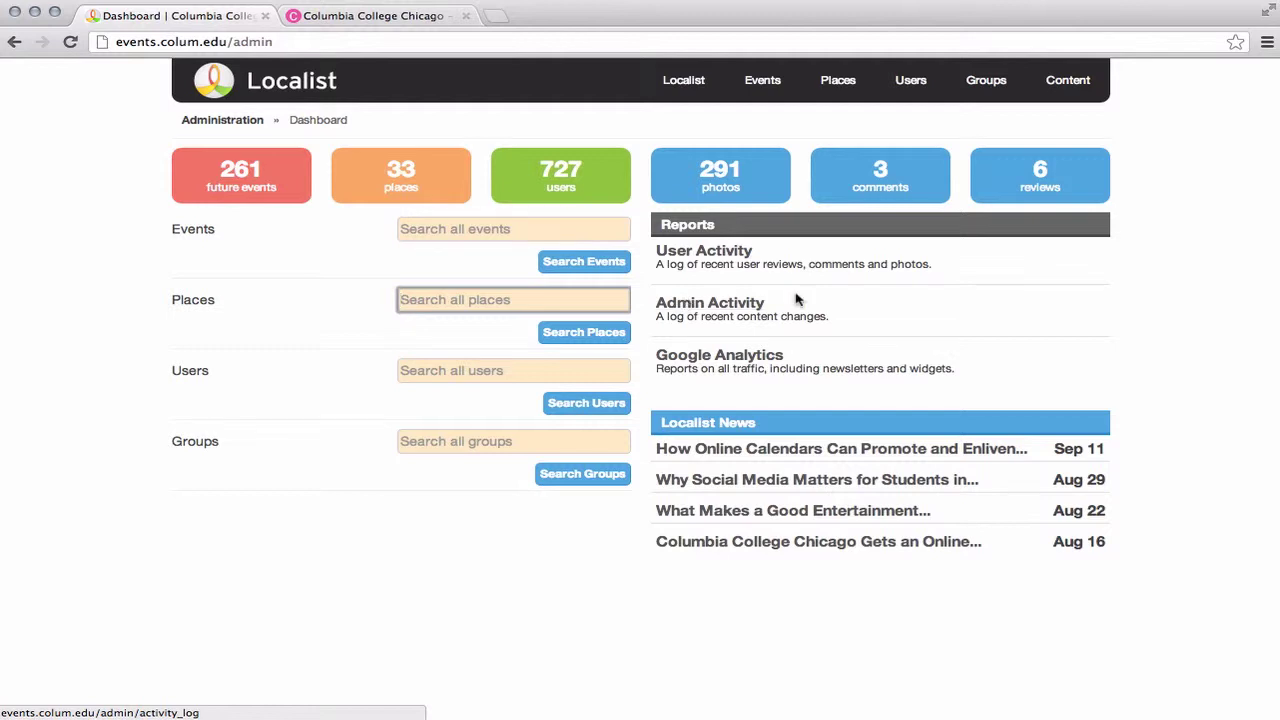
Open the User Activity report and set its content type to Reviews to look through the recent reviews.
click(729, 249)
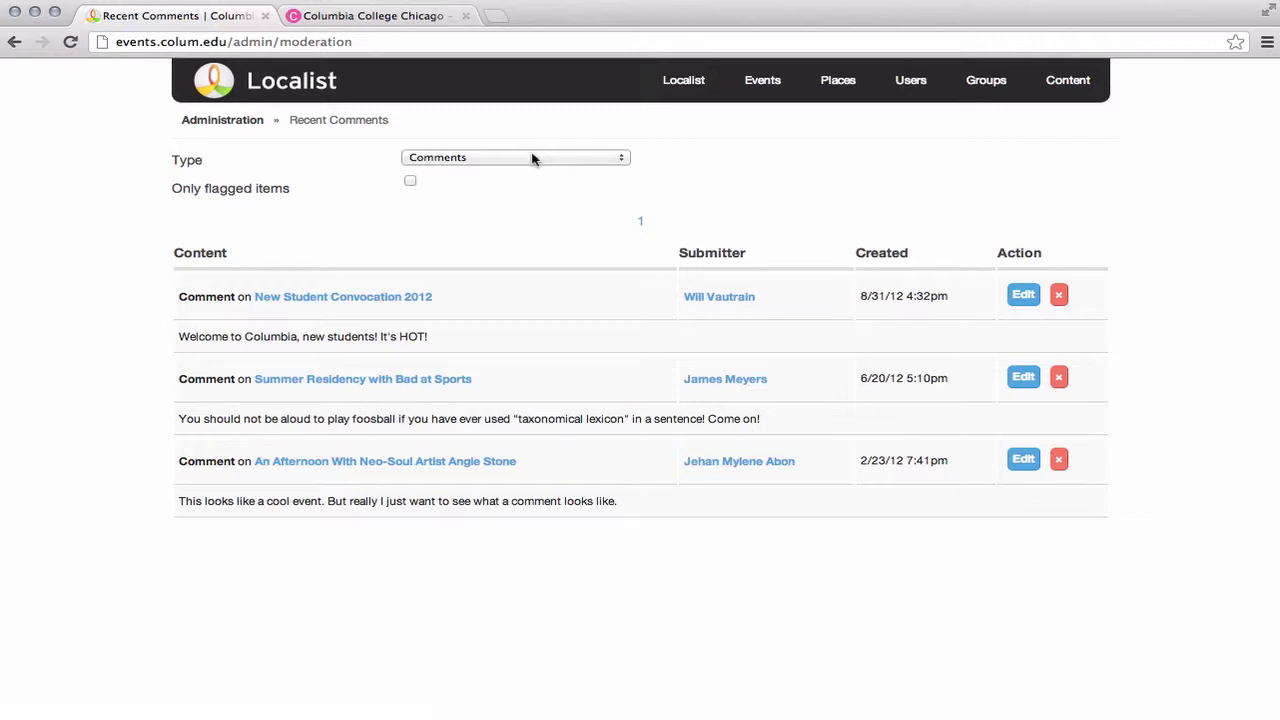
click(431, 163)
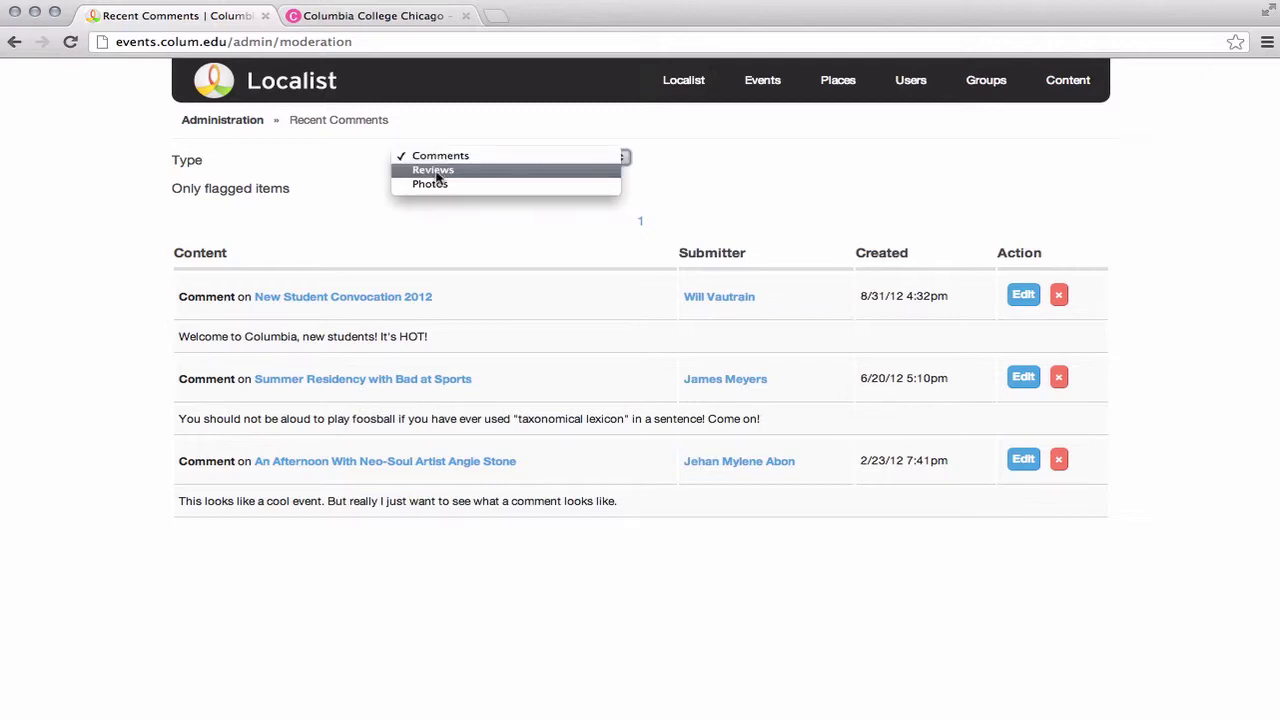
click(436, 172)
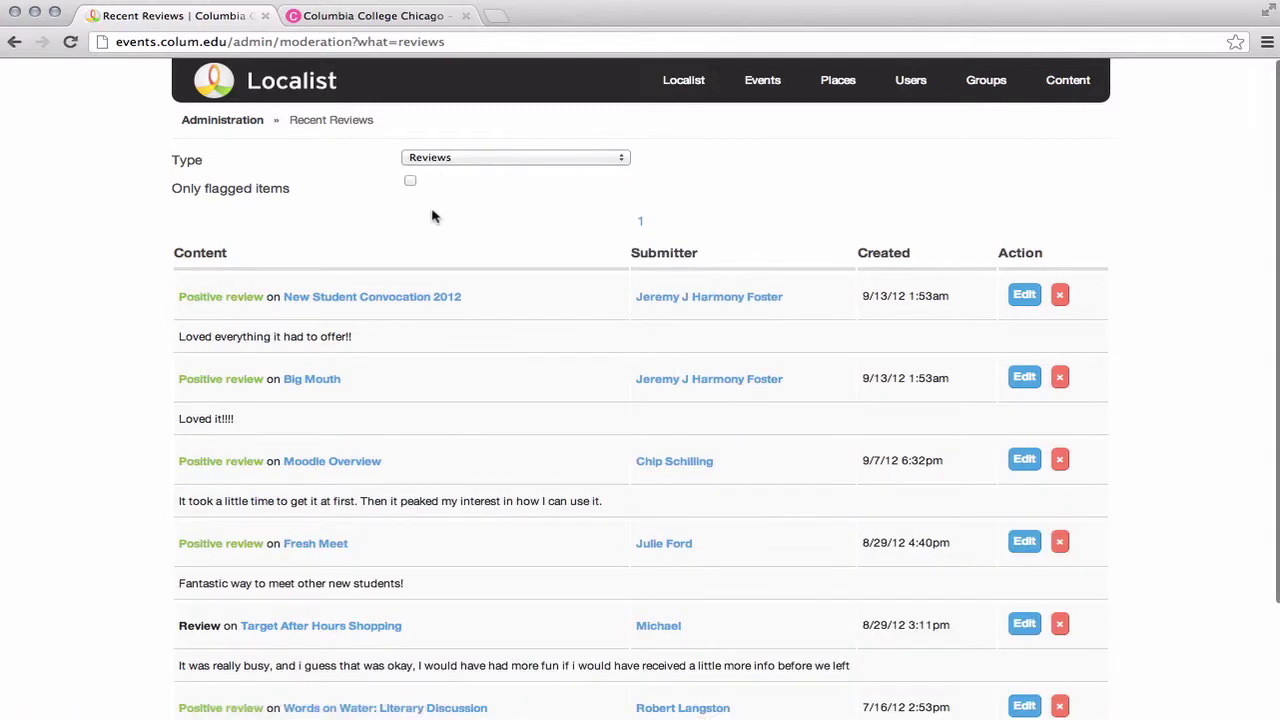
scroll(432, 216, down, 3)
scroll(434, 229, up, 3)
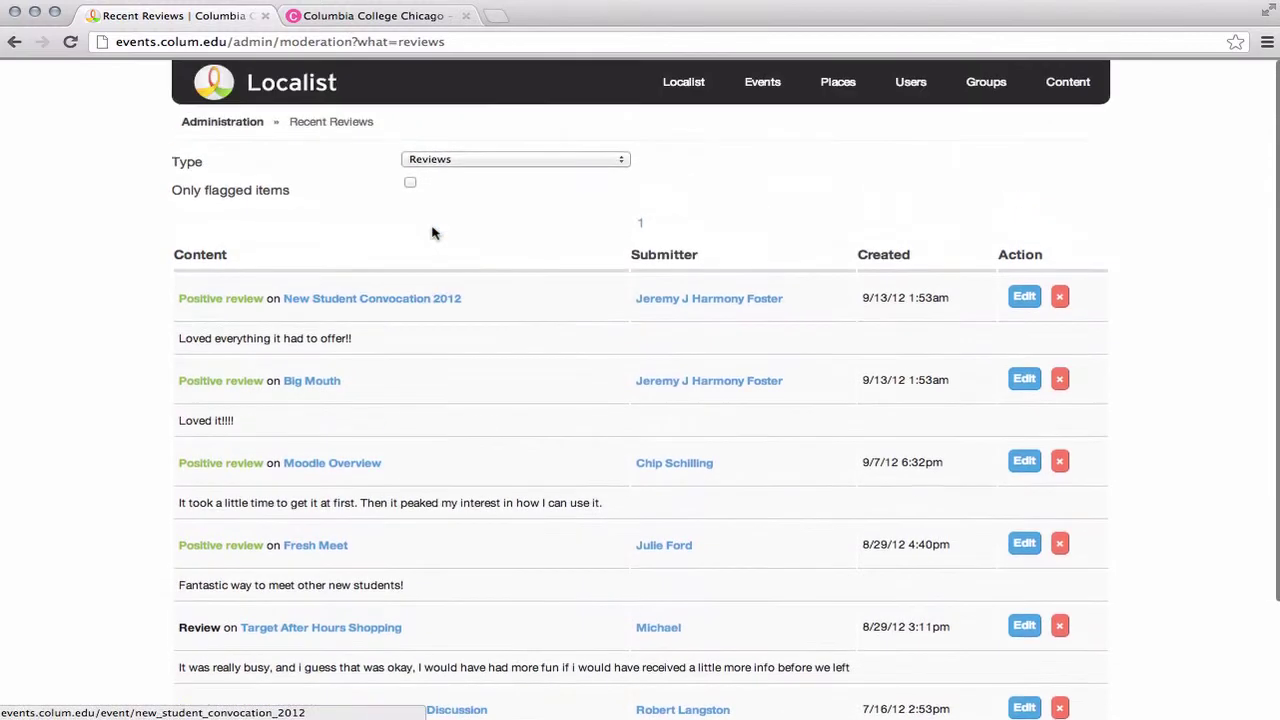
Switch the User Activity report's type back to Comments and return to the admin dashboard.
click(445, 160)
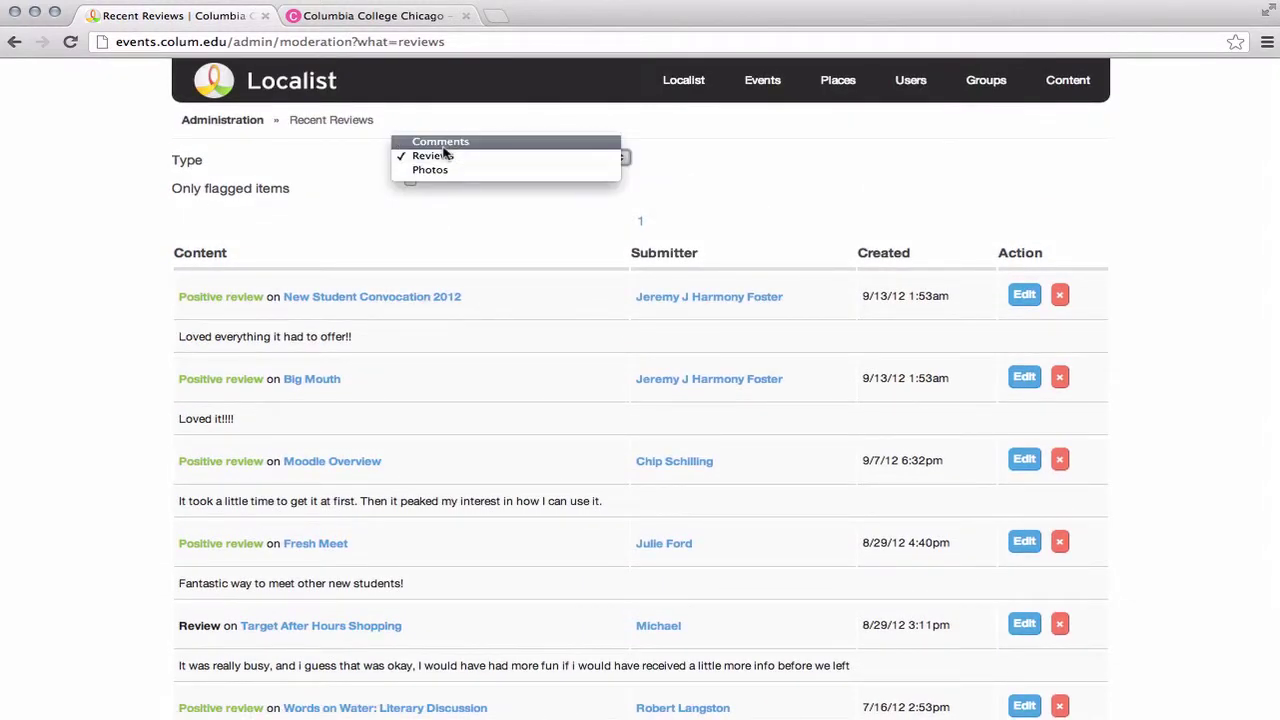
click(445, 145)
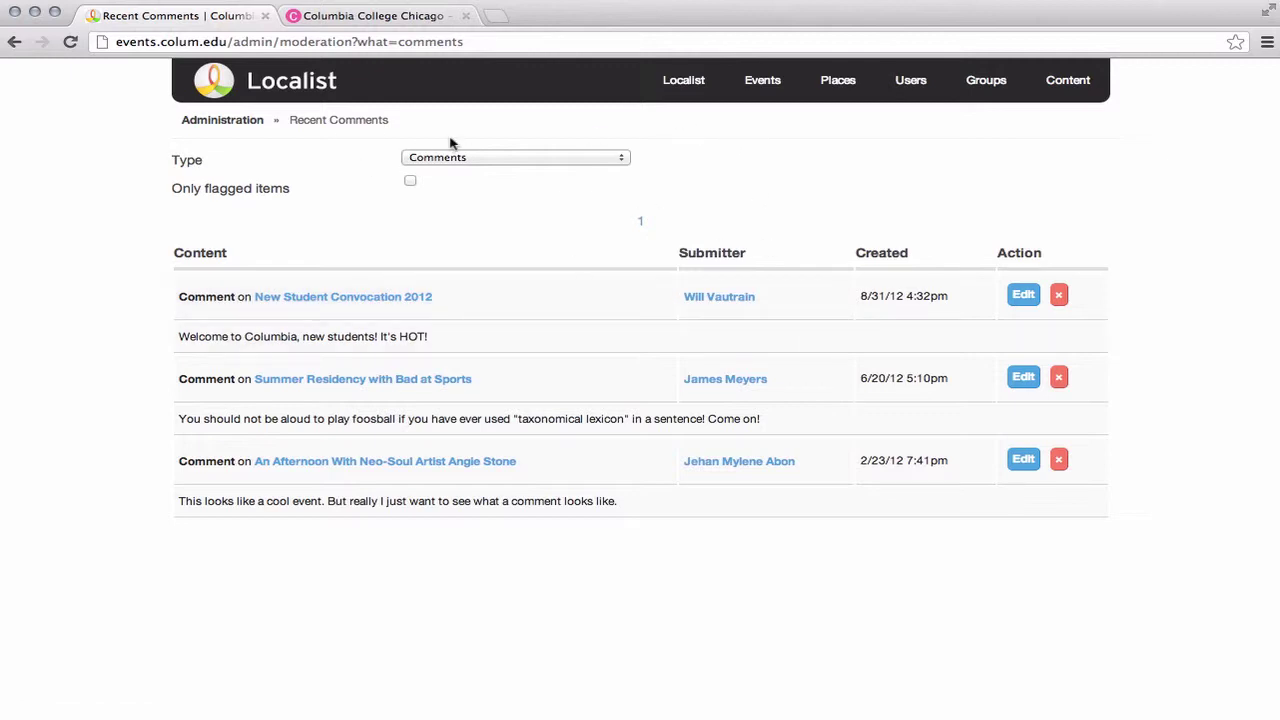
click(228, 122)
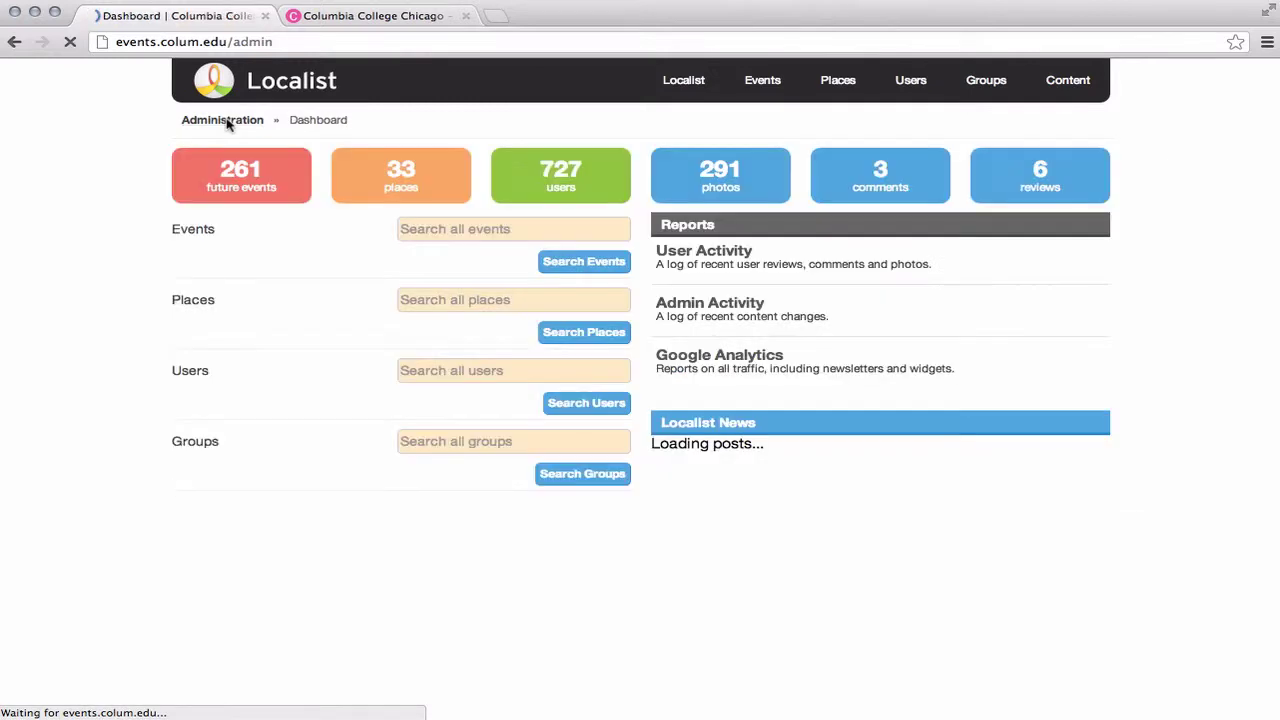
Open the Admin Activity report and examine the log of recent event and user changes.
click(716, 298)
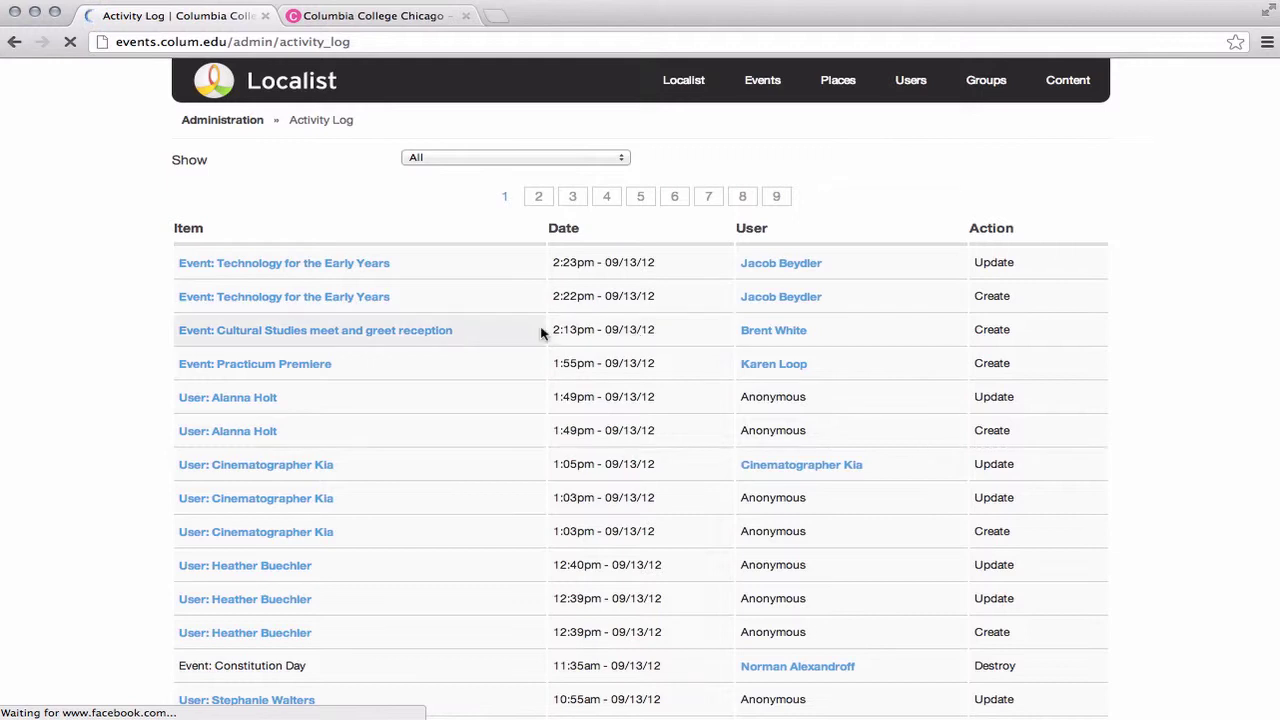
scroll(541, 333, down, 1)
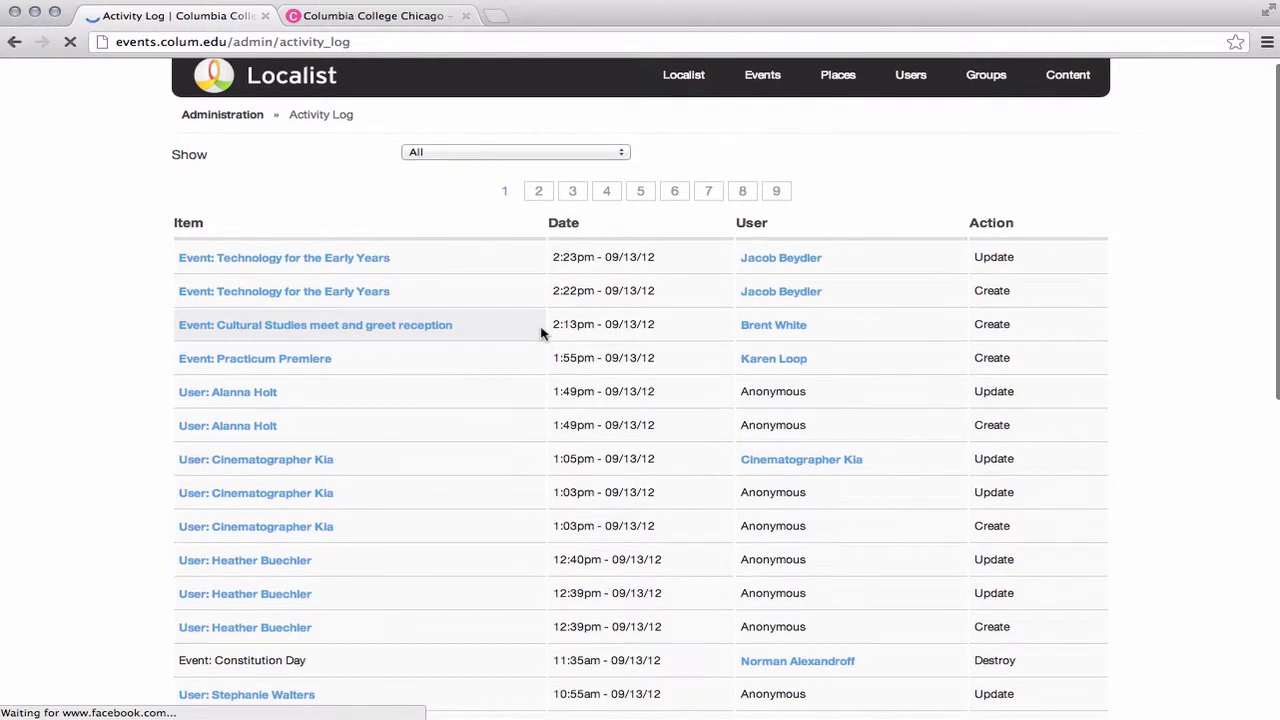
scroll(541, 333, down, 2)
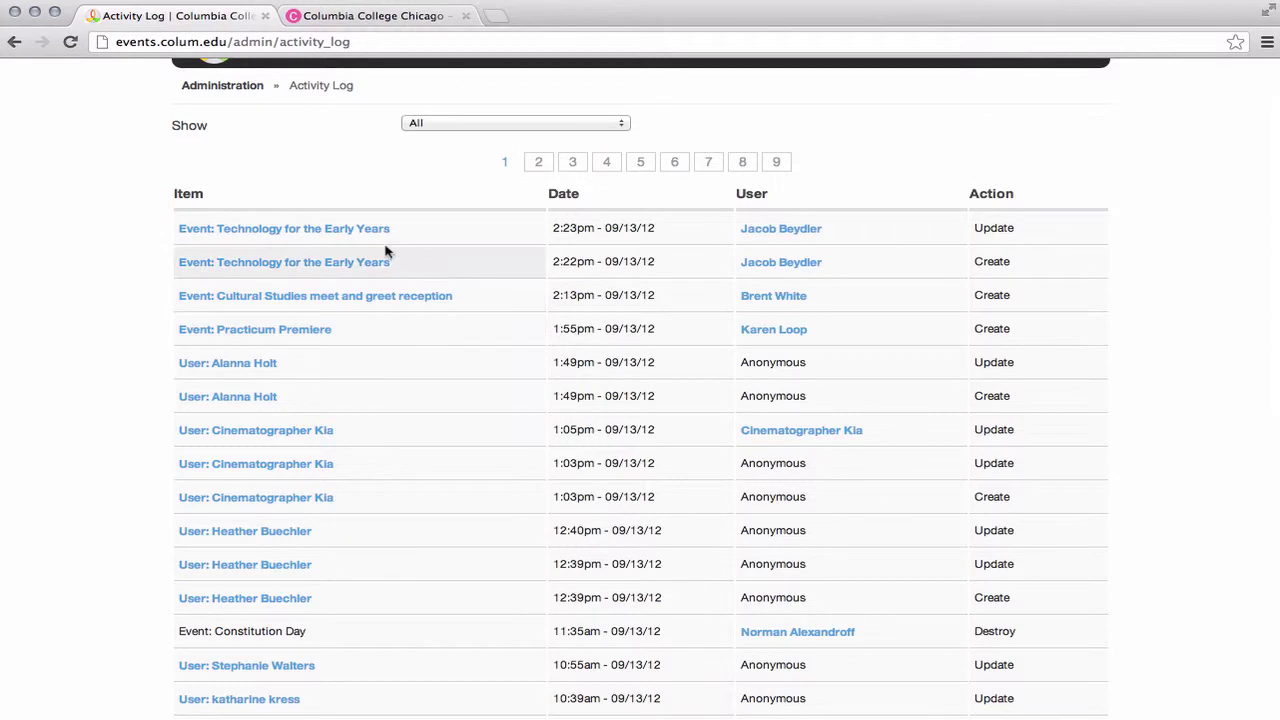
scroll(400, 250, down, 5)
scroll(381, 249, down, 4)
scroll(381, 249, up, 10)
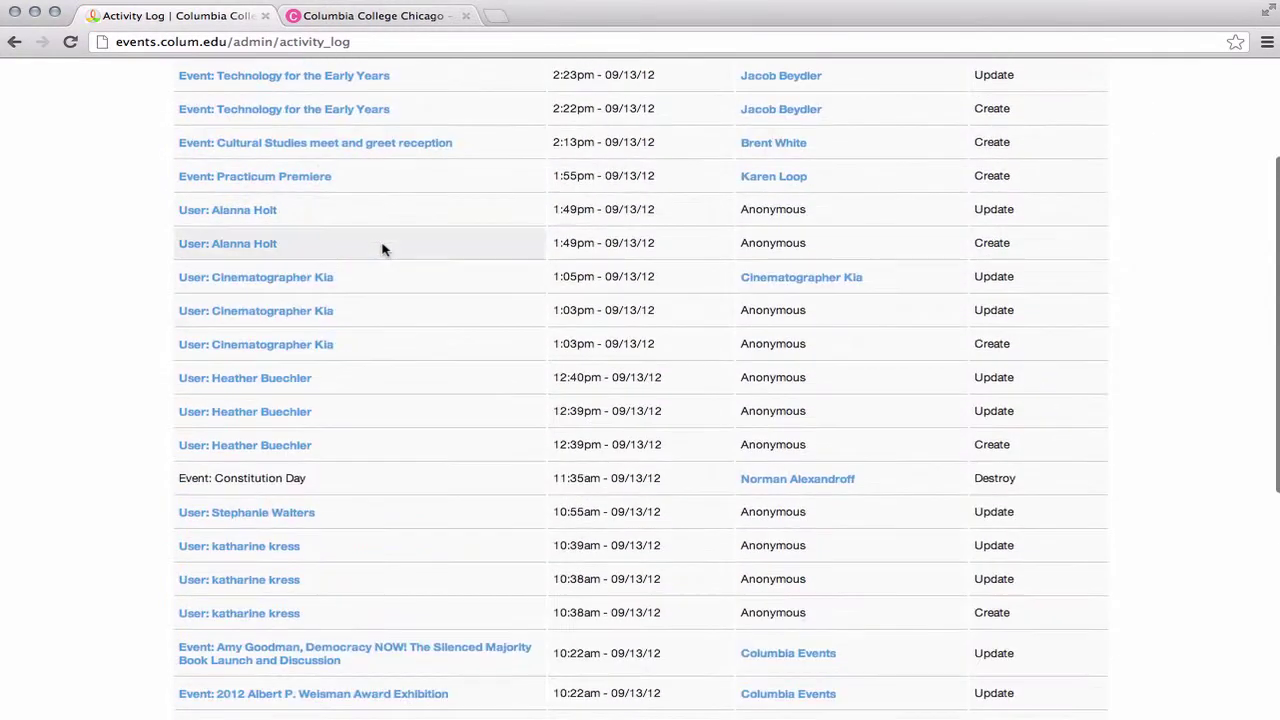
scroll(407, 324, down, 5)
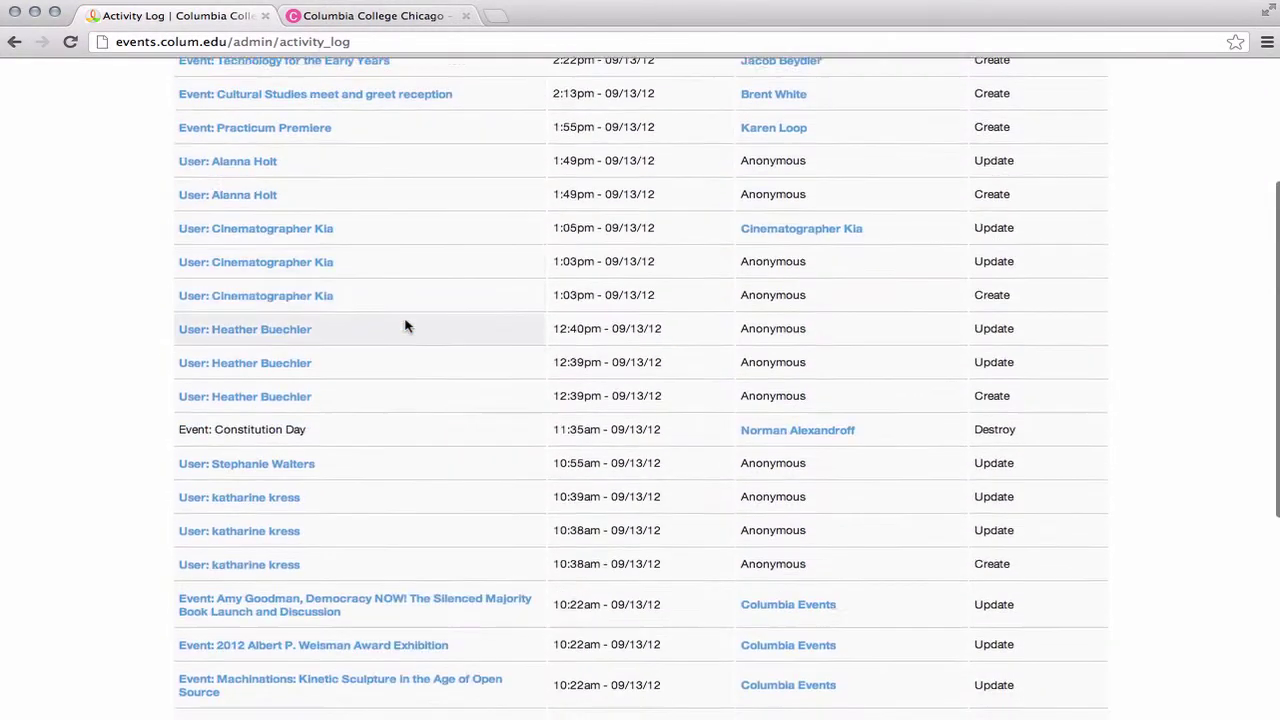
scroll(380, 300, up, 4)
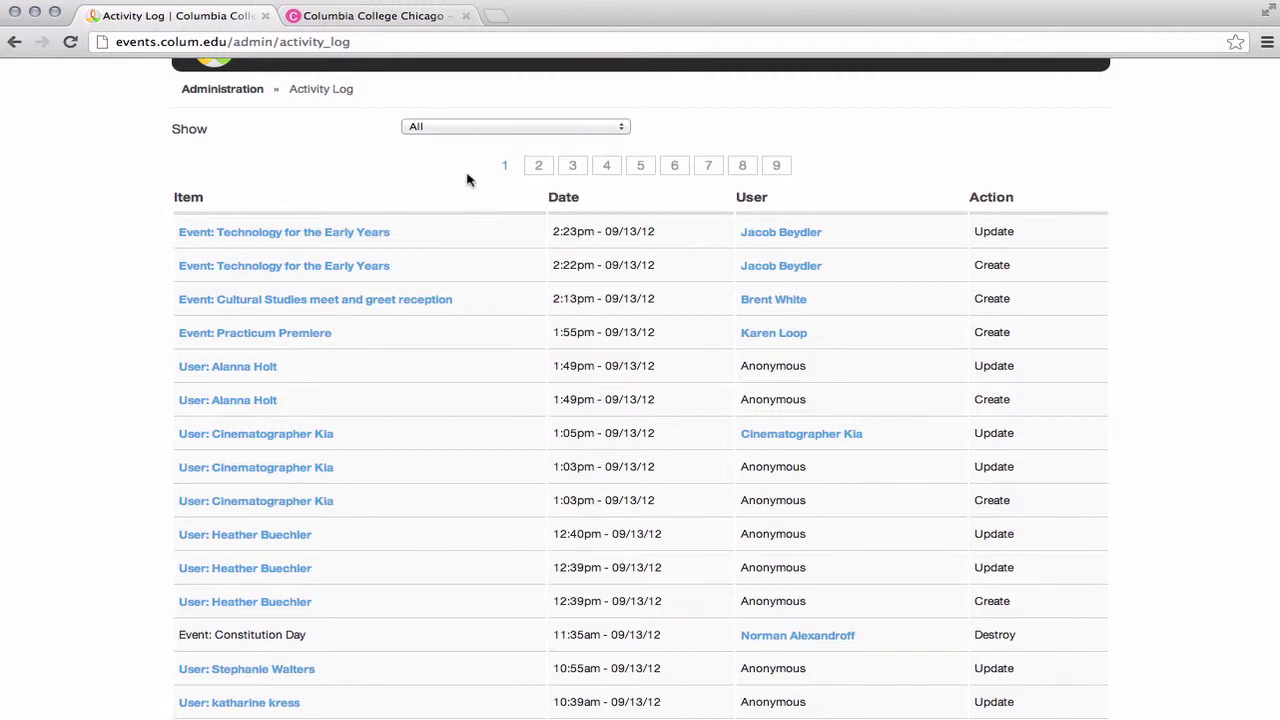
Filter the activity log to Feature Assignments to review its entries, and return to the admin dashboard.
click(493, 127)
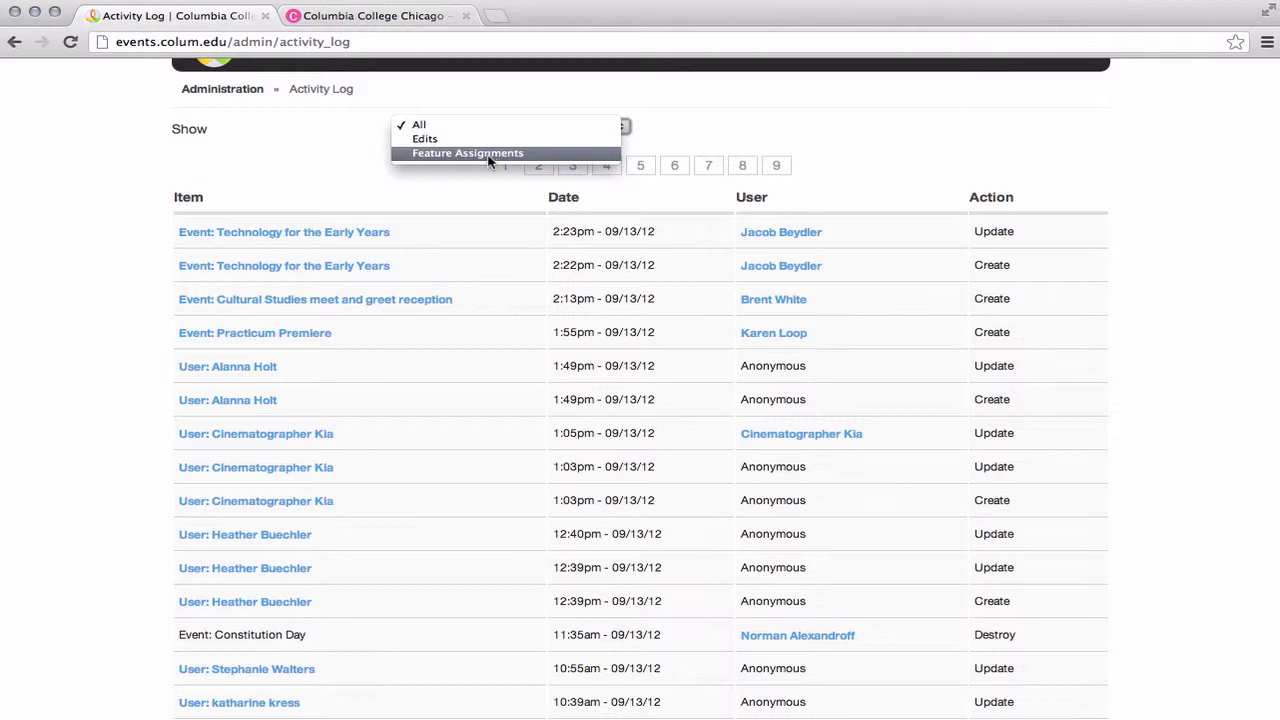
click(489, 158)
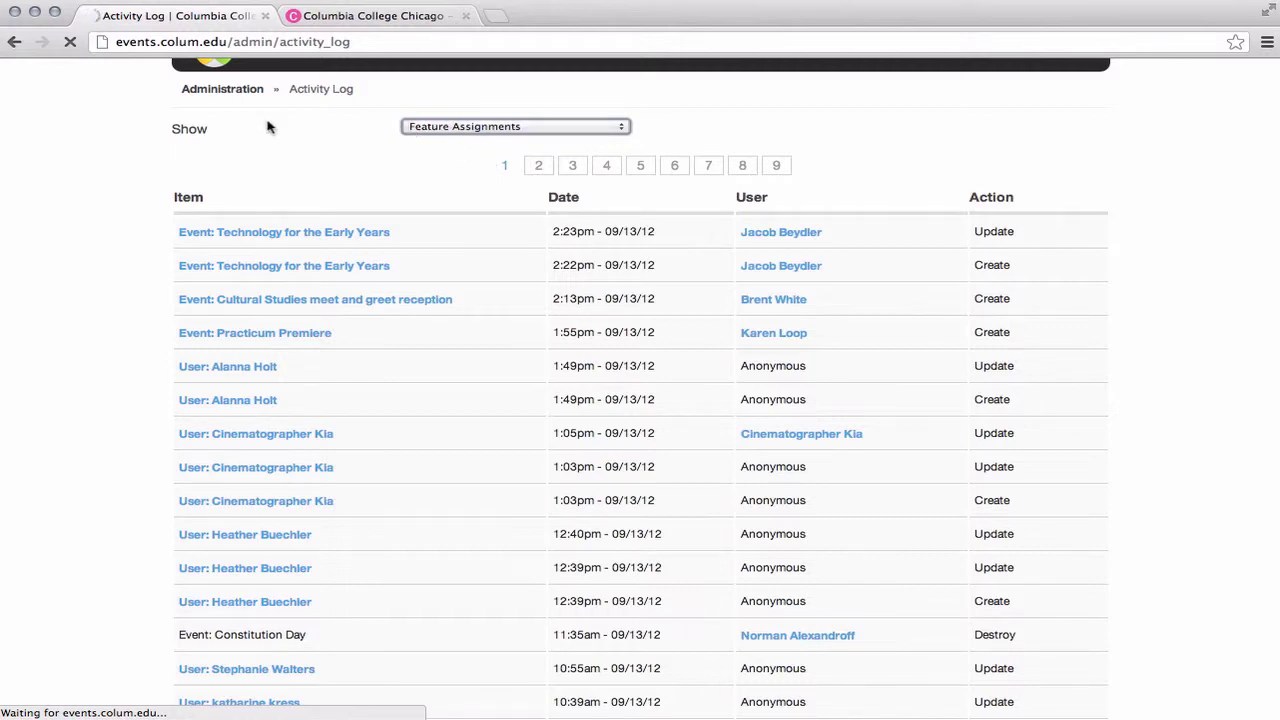
scroll(233, 194, down, 5)
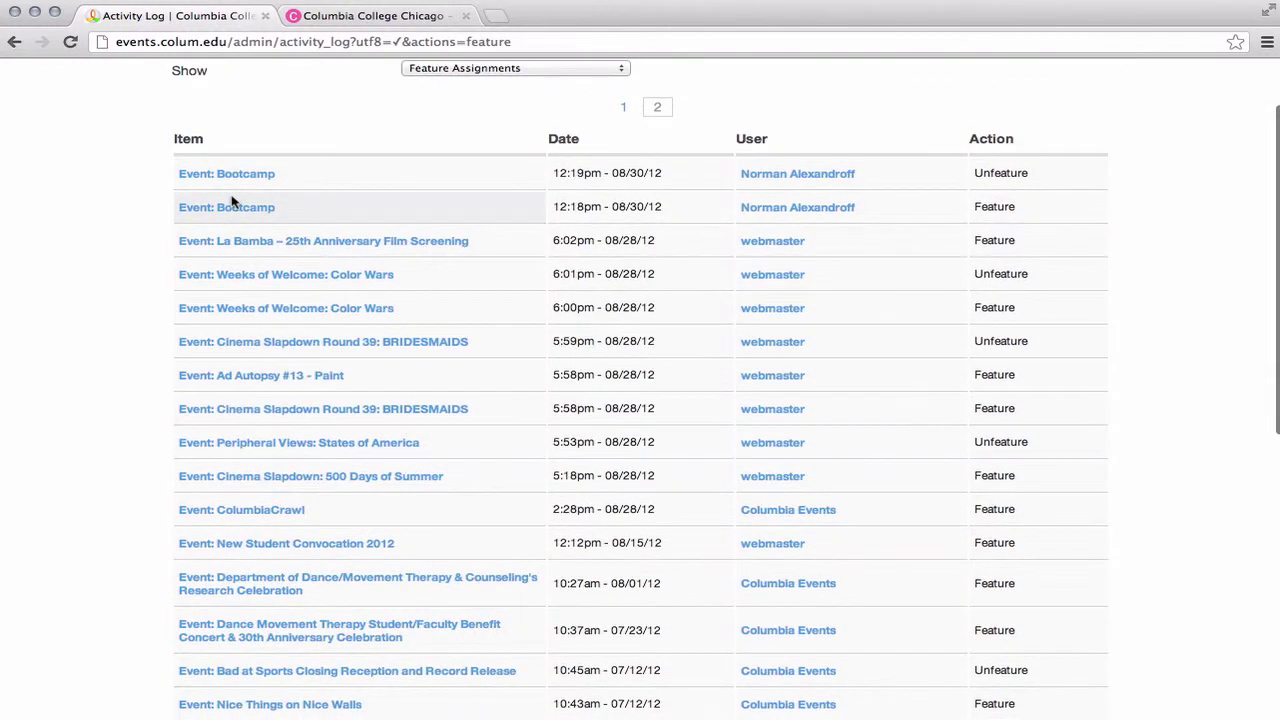
scroll(233, 200, up, 2)
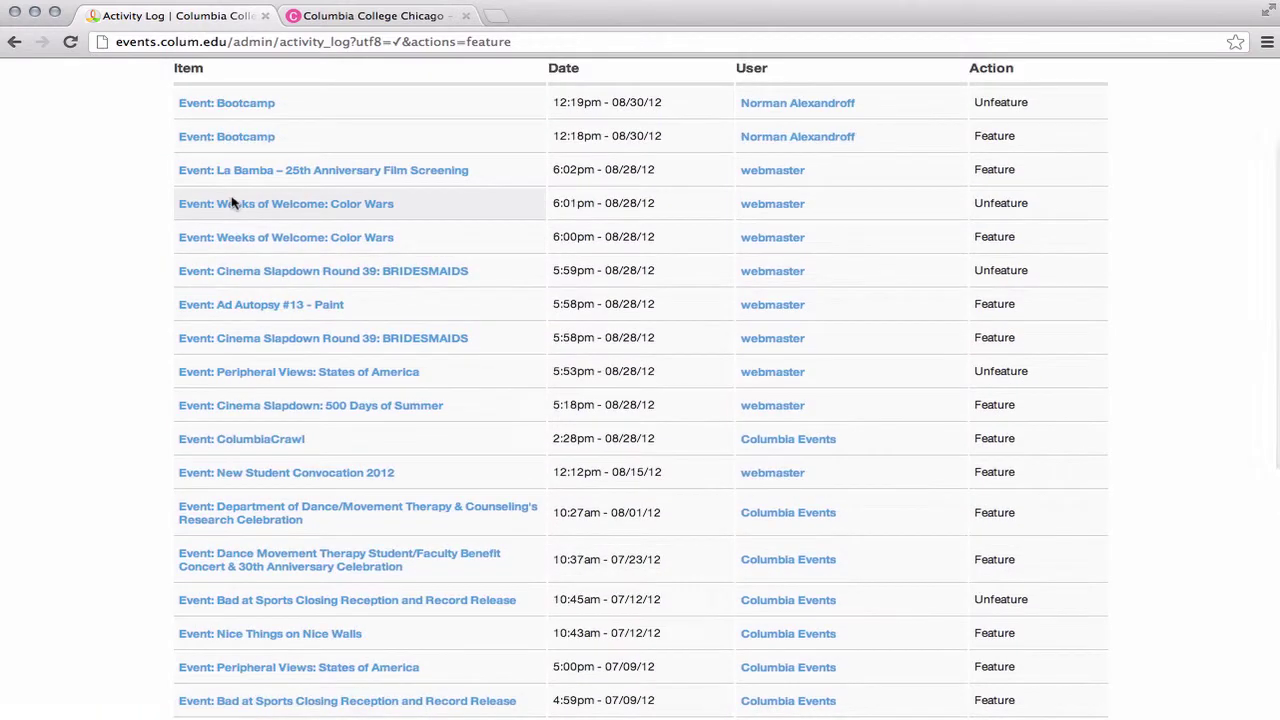
scroll(770, 95, up, 3)
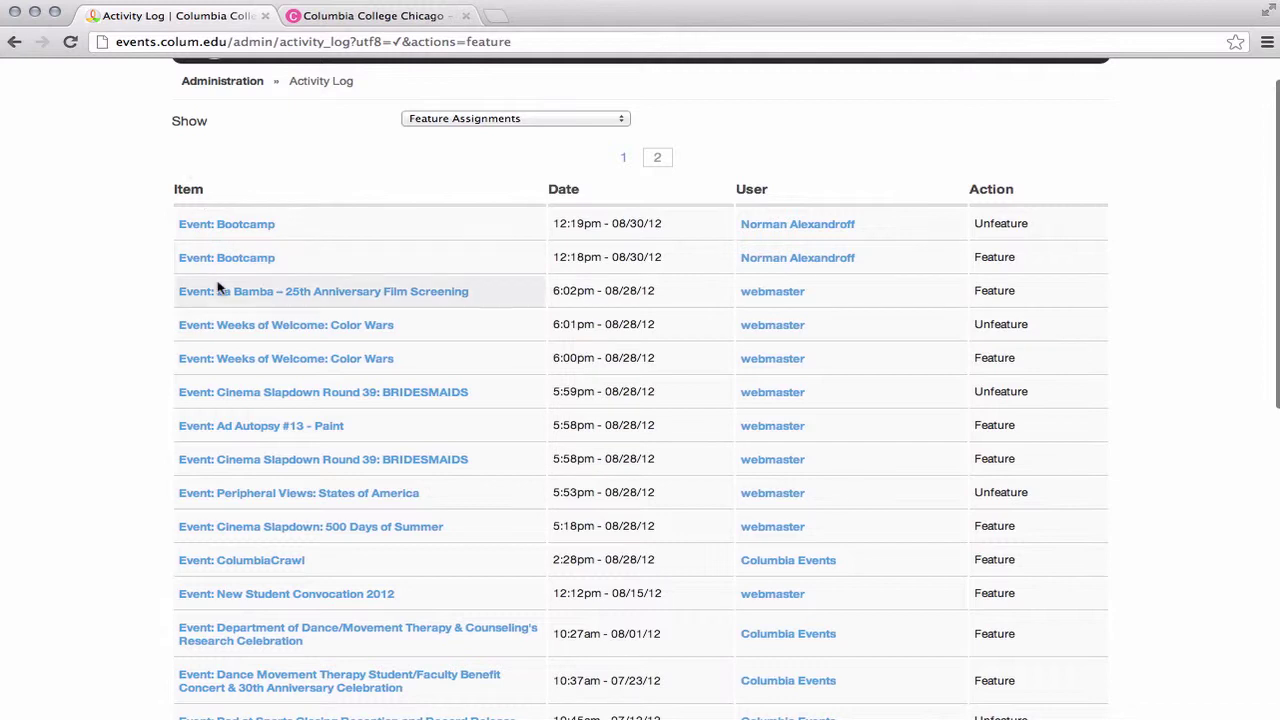
click(12, 42)
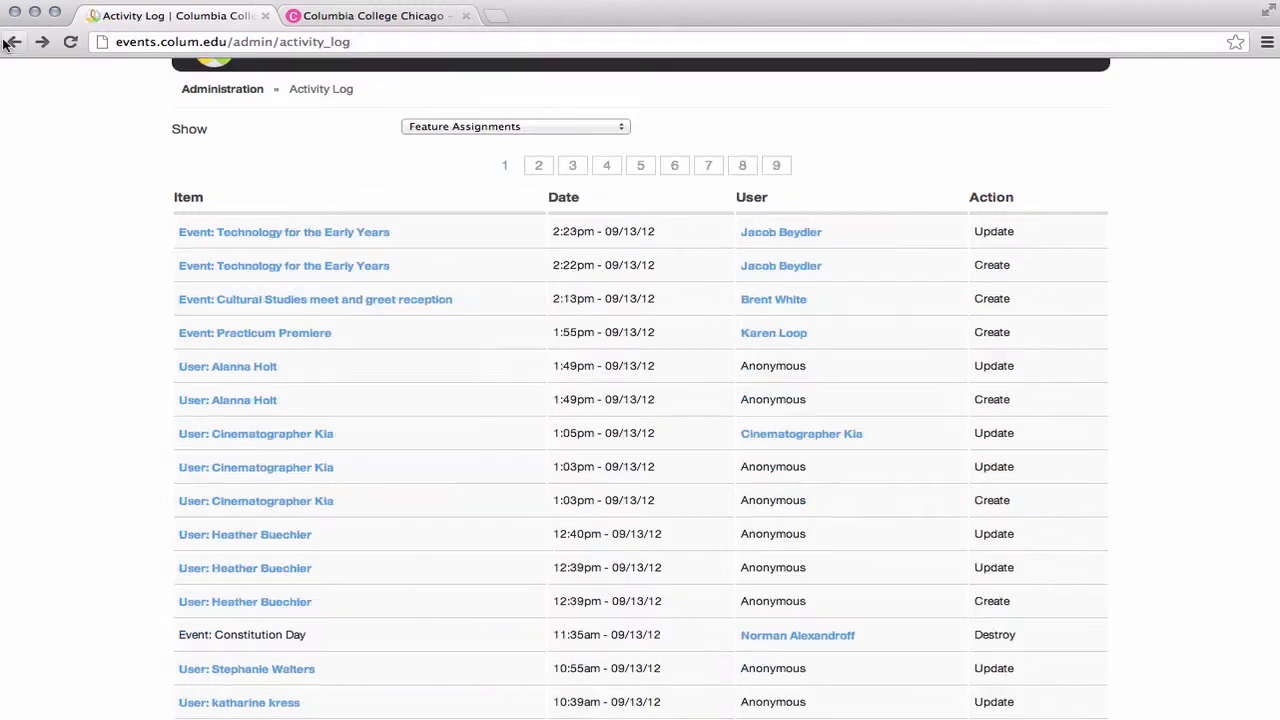
click(190, 89)
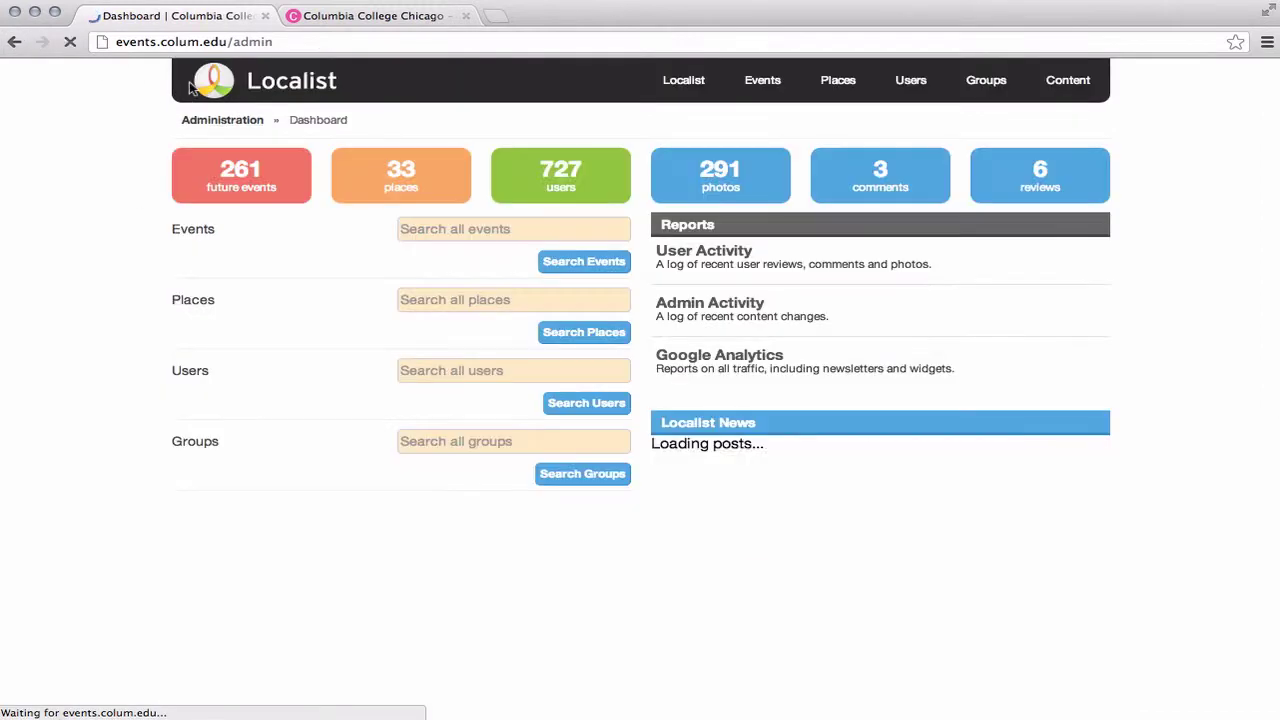